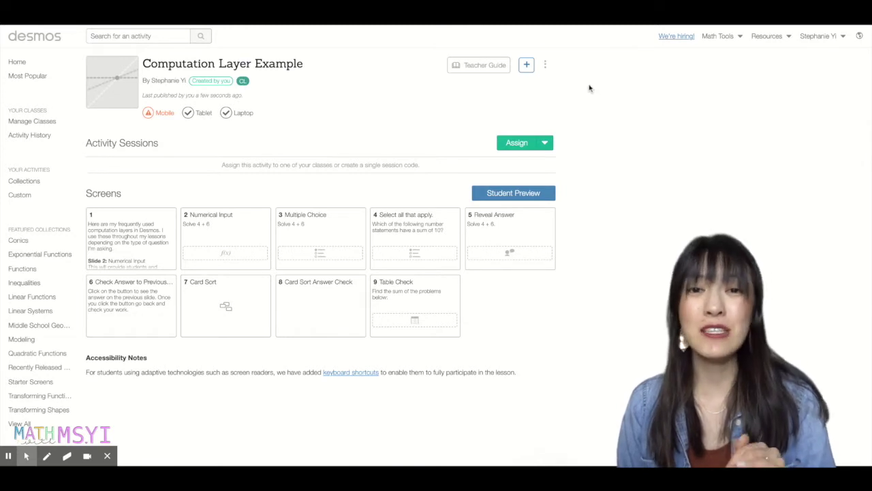
Open the Computation Layer Example for editing and show the slide 7 Card Sort answer key
left_click(545, 65)
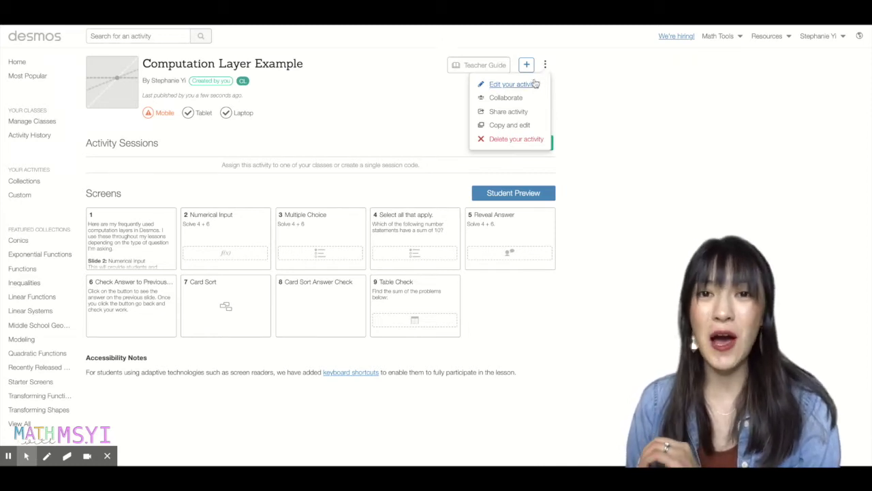
left_click(531, 83)
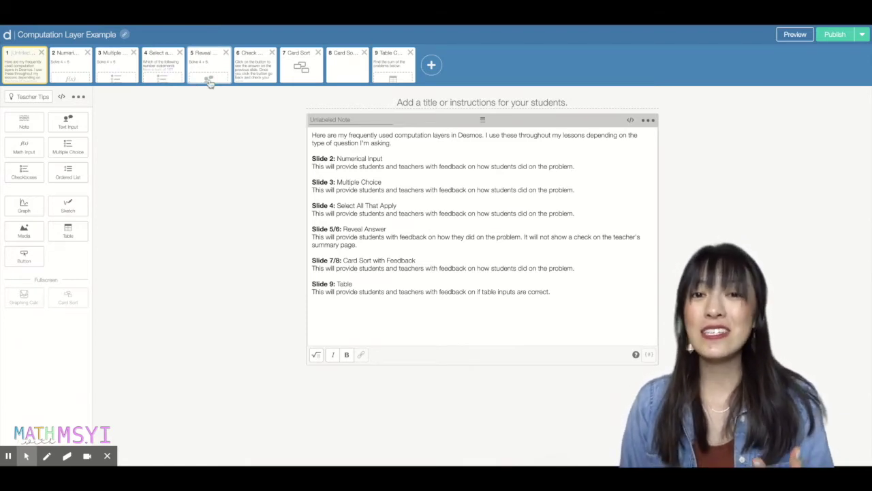
left_click(300, 75)
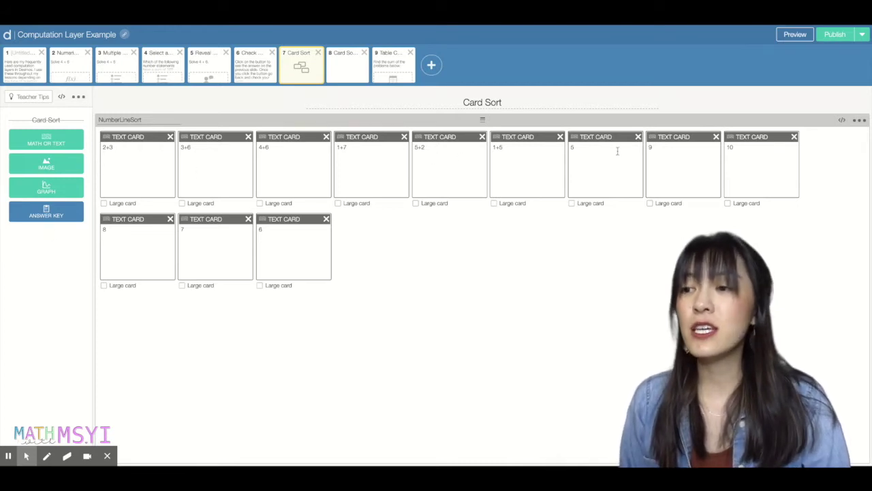
left_click(48, 212)
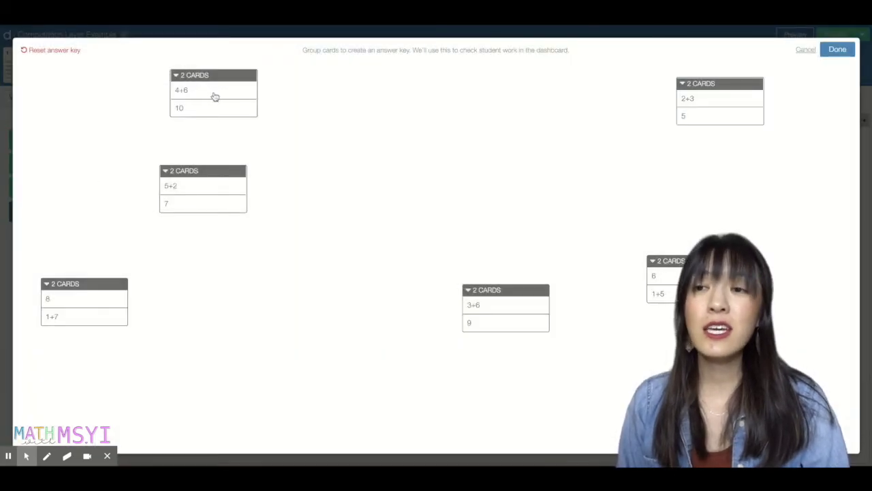
Reorder the 4+6 card below 10 in its group and save the answer key
left_click_drag(197, 89, 200, 78)
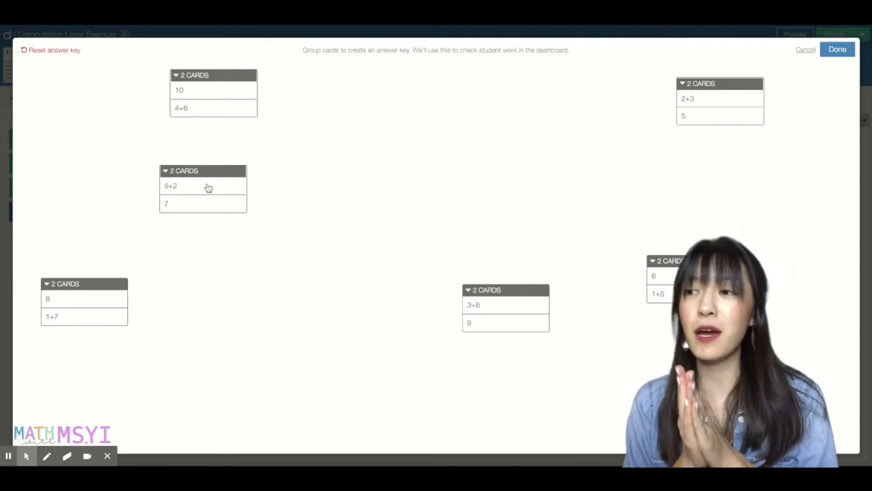
left_click(837, 50)
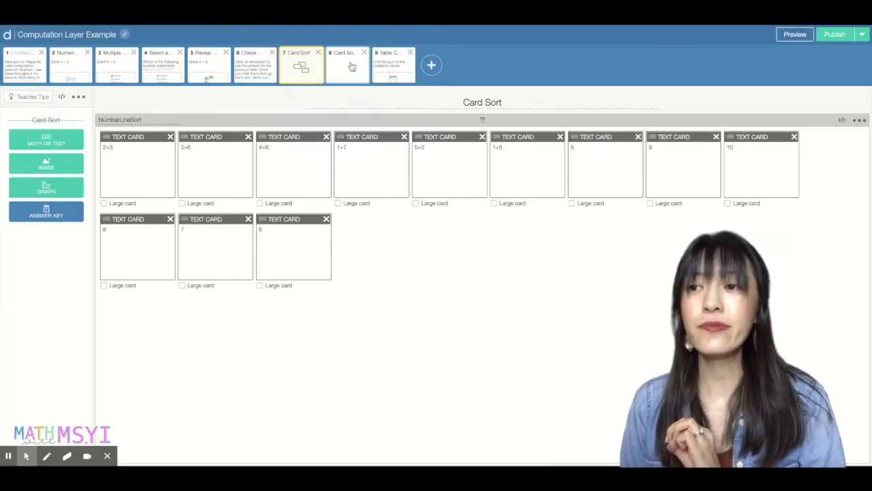
In student preview, pair the cards 3+6/9, 5+2/7, 2+3/5, 4+6/10 and 1+7/8
left_click(790, 35)
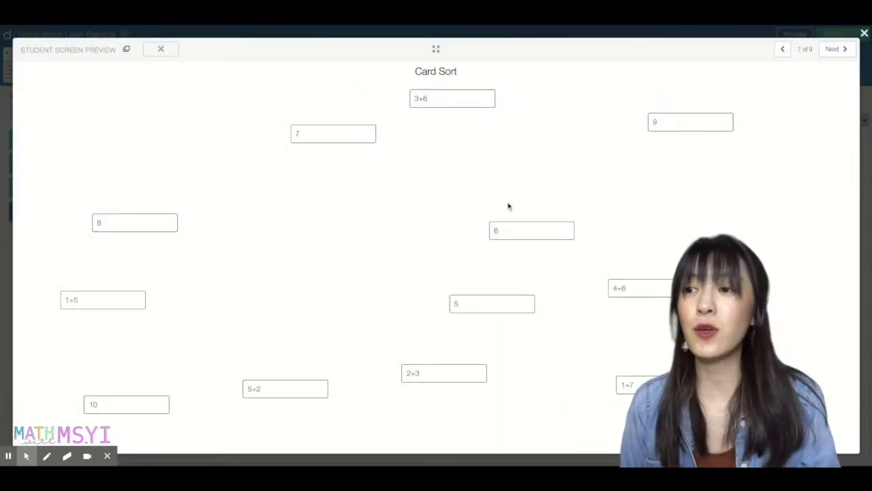
left_click_drag(447, 101, 697, 127)
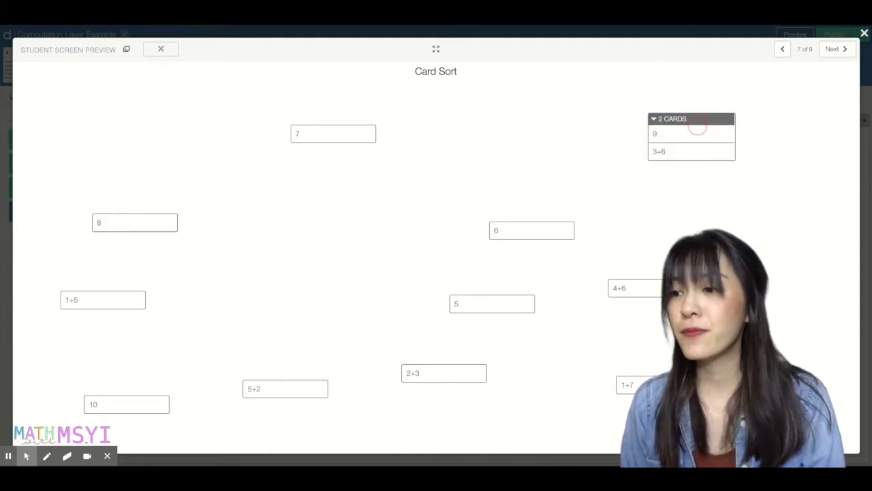
left_click_drag(552, 229, 140, 300)
left_click_drag(310, 395, 352, 140)
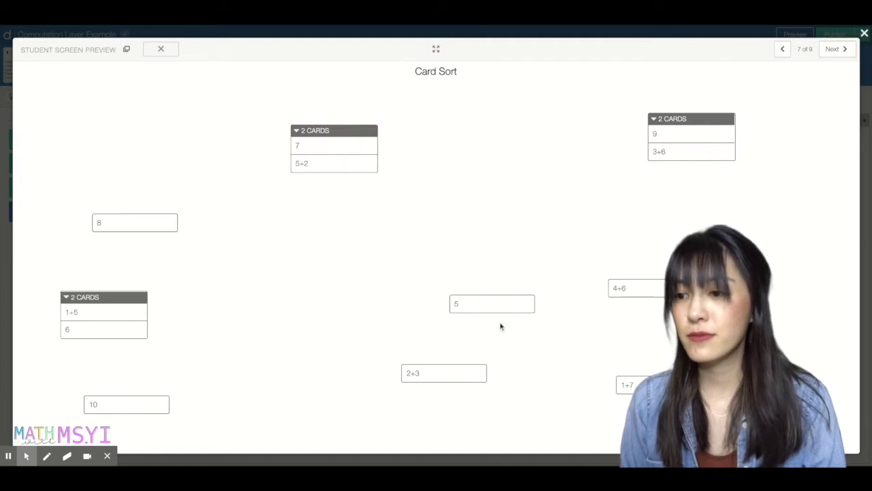
left_click(498, 310)
left_click_drag(498, 310, 473, 358)
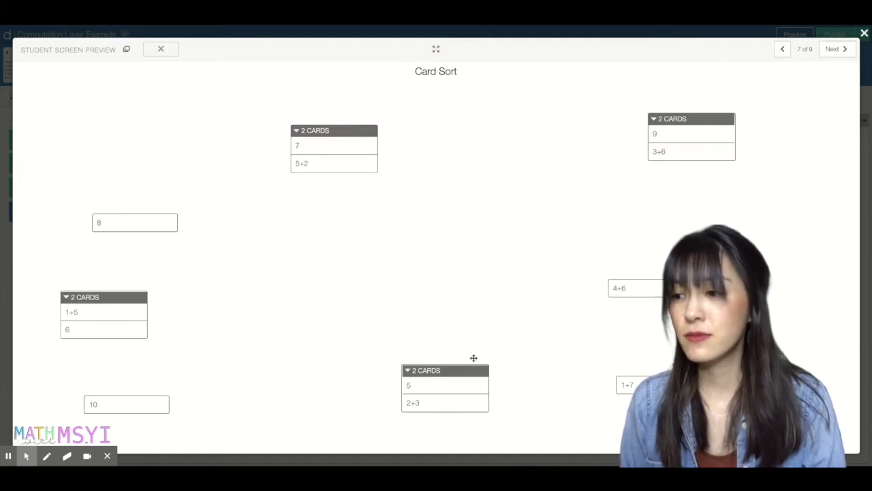
left_click_drag(663, 286, 126, 409)
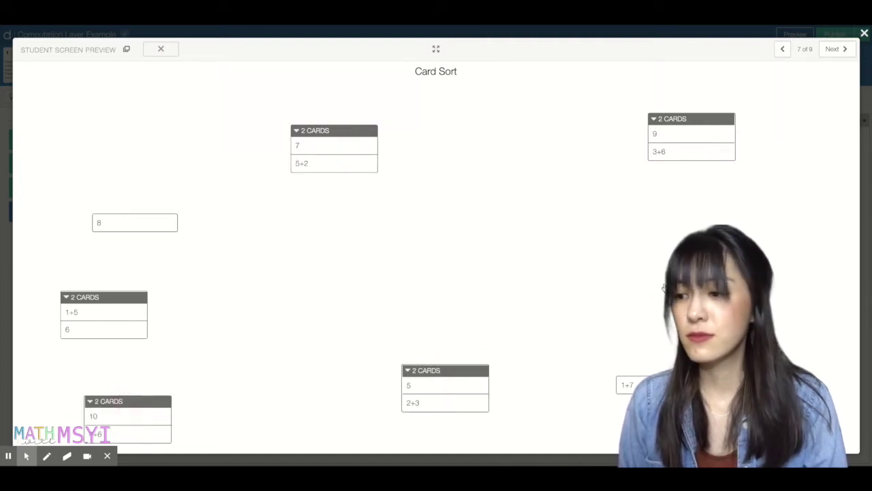
left_click_drag(667, 384, 205, 236)
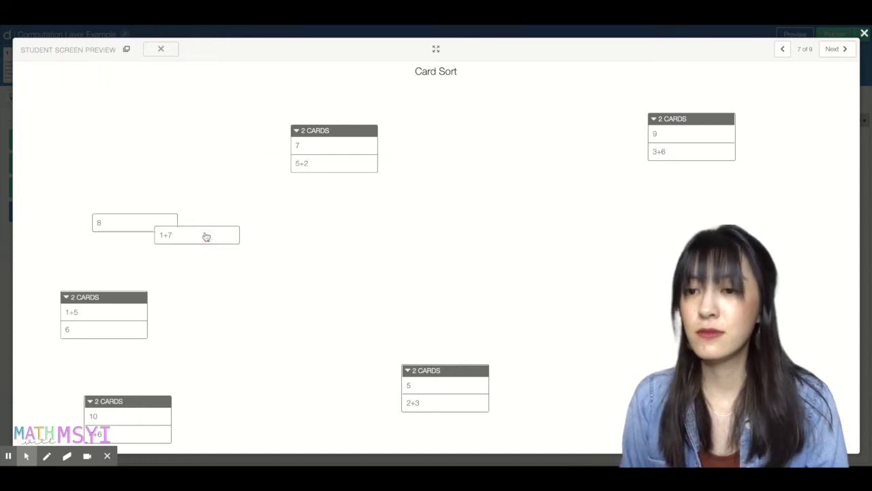
left_click(195, 241)
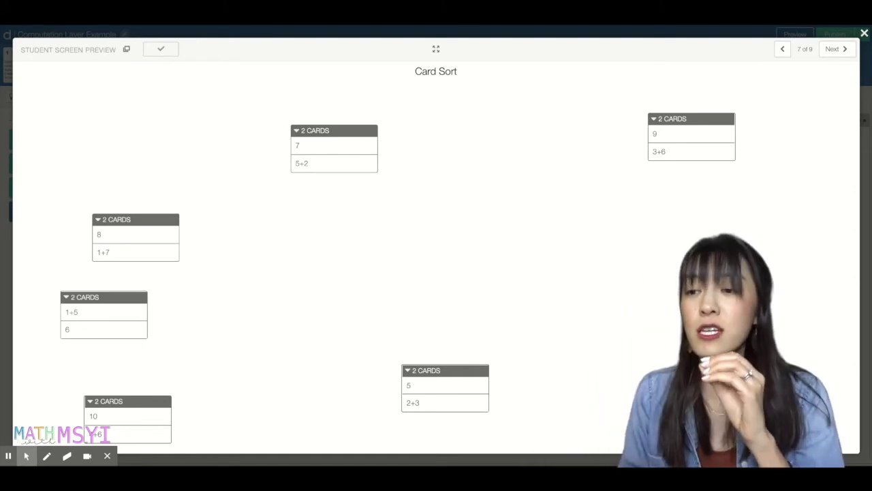
mouse_move(352, 161)
left_mouse_down()
mouse_move(352, 179)
mouse_move(353, 158)
left_mouse_up()
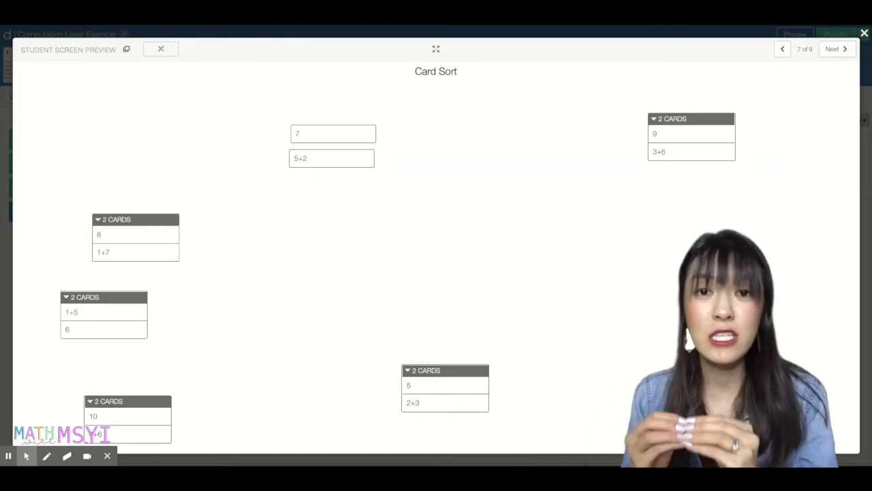
left_click_drag(352, 157, 352, 128)
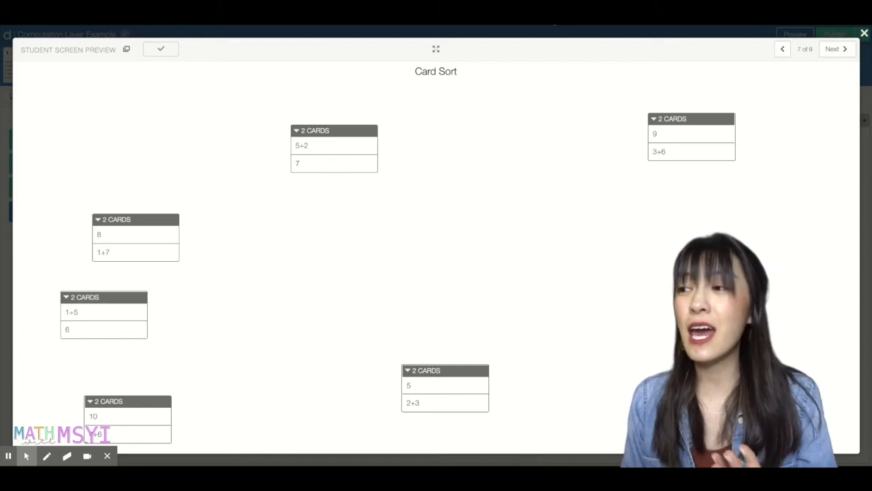
Check the correct sort for feedback, then break apart the 5+2/7 and 3+6/9 pairs
left_click(845, 50)
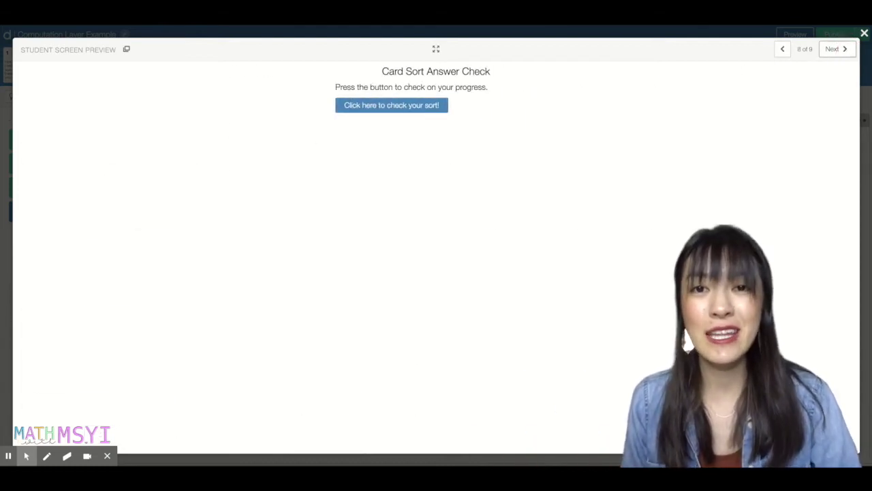
left_click(410, 107)
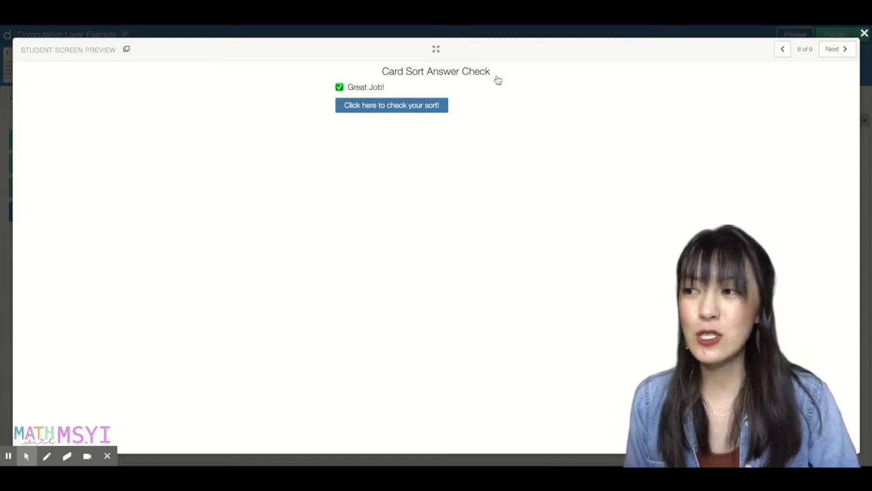
left_click(782, 50)
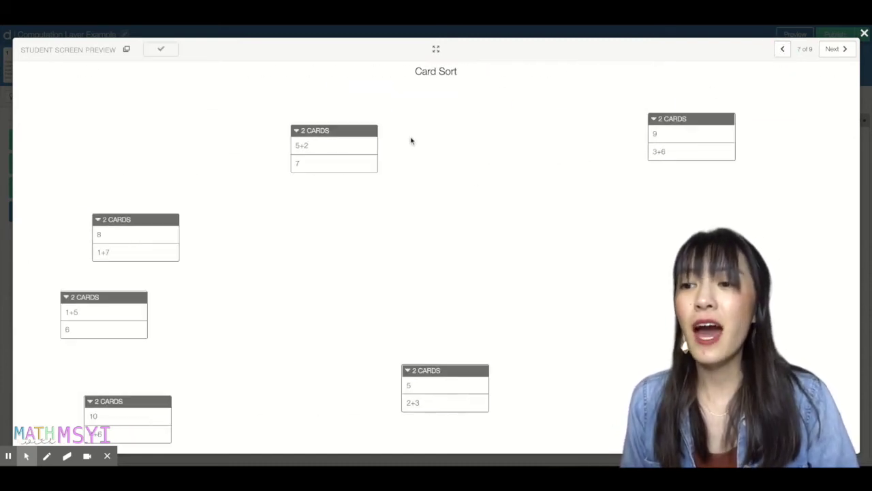
left_click_drag(329, 162, 329, 197)
left_click_drag(704, 160, 690, 197)
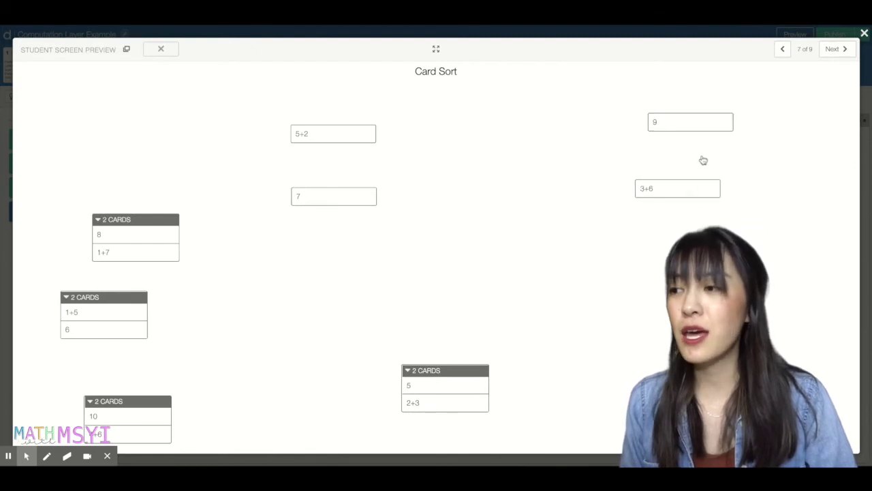
Recheck the partly wrong sort for feedback, then close the student preview
left_click(837, 50)
left_click(411, 111)
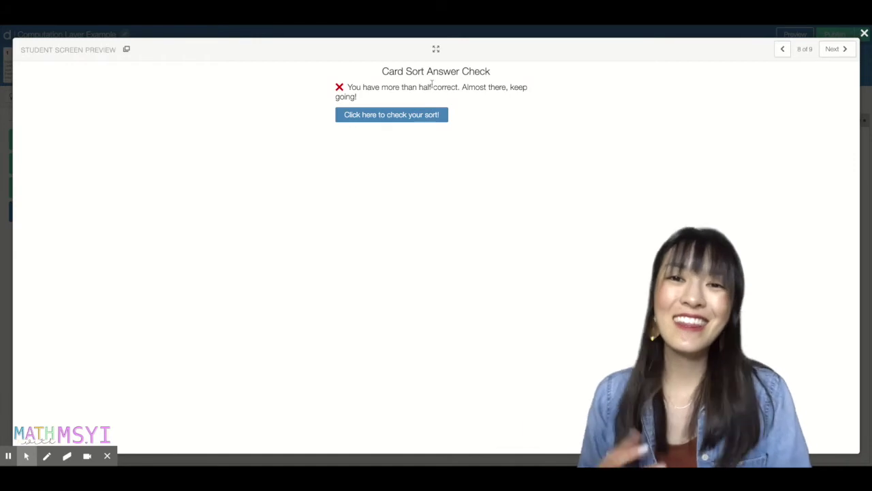
left_click(864, 31)
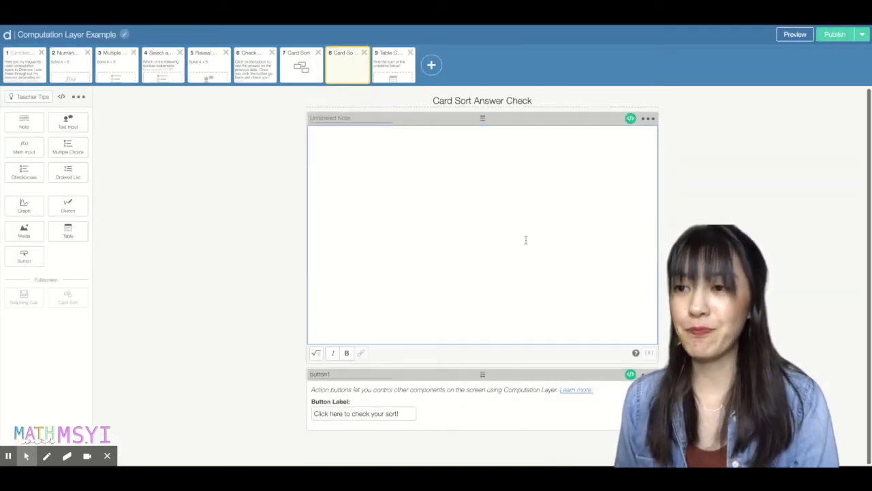
Confirm the card sort component is named NumberLineSort, then return to Card Sort Answer Check
left_click(308, 69)
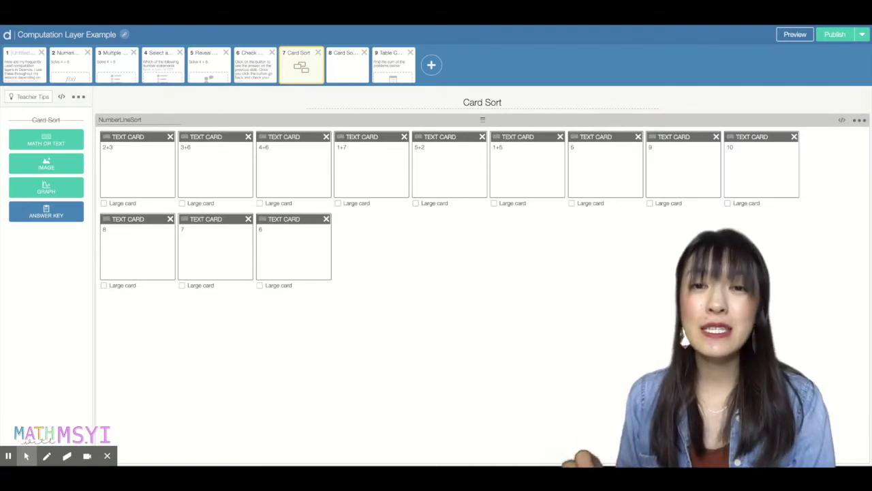
left_click(152, 121)
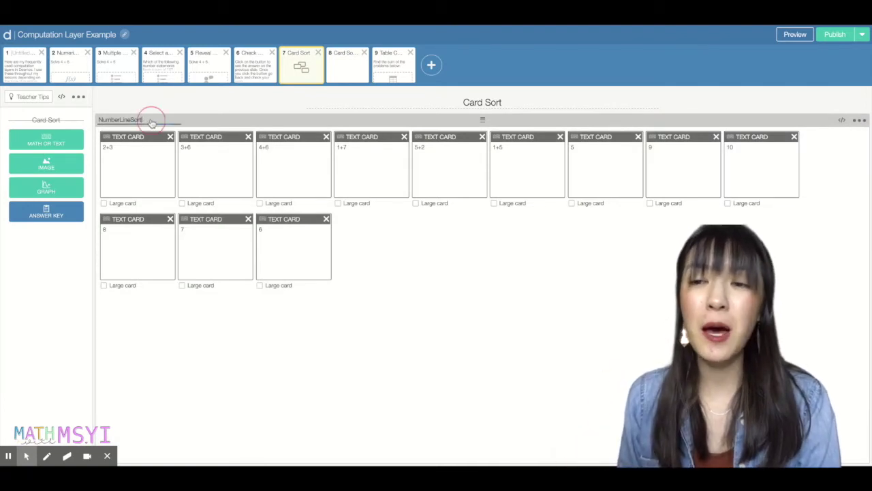
left_click_drag(151, 121, 84, 118)
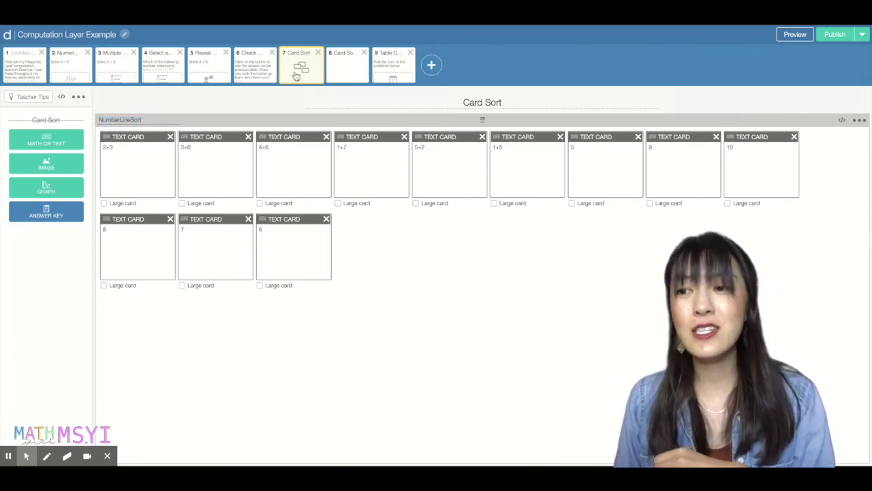
left_click(346, 68)
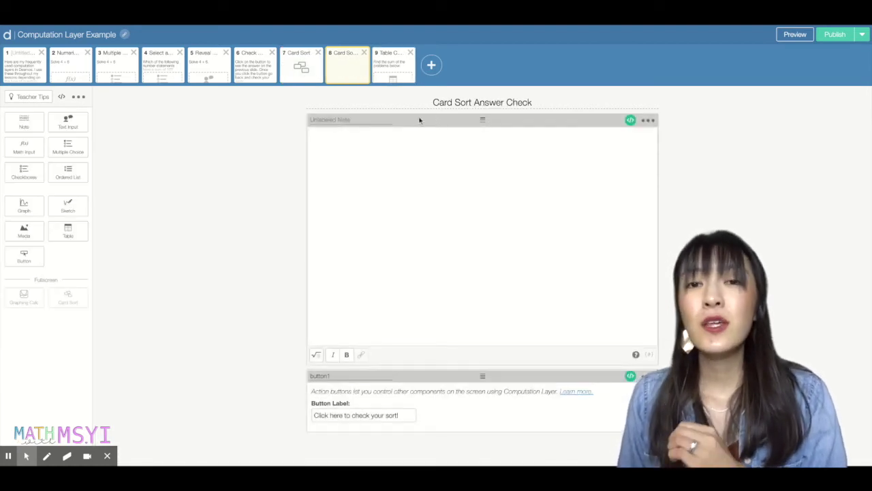
Highlight the screen title 'Card Sort Answer Check' to point it out
left_click_drag(431, 101, 550, 101)
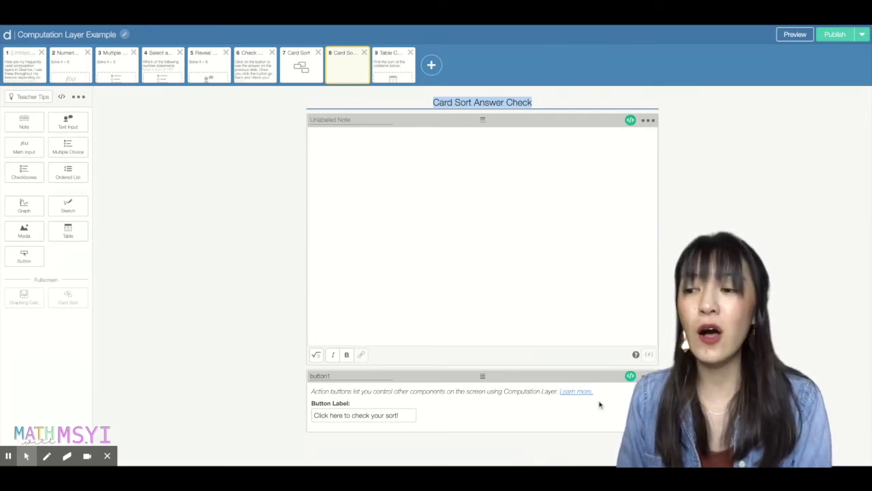
left_click(630, 120)
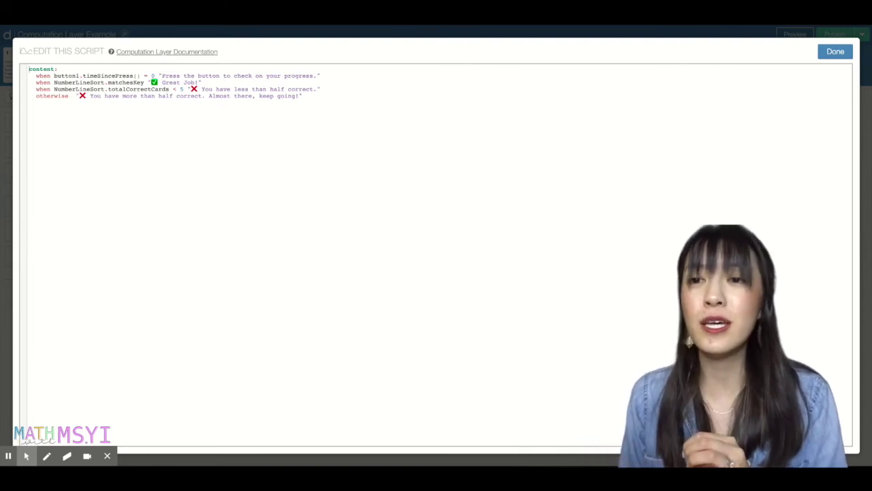
left_click_drag(54, 76, 142, 76)
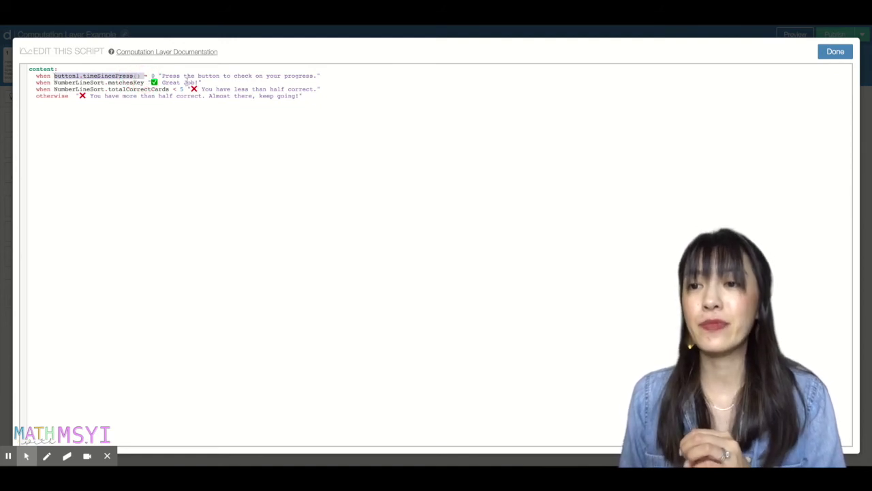
left_click_drag(51, 82, 199, 79)
left_click_drag(107, 82, 54, 82)
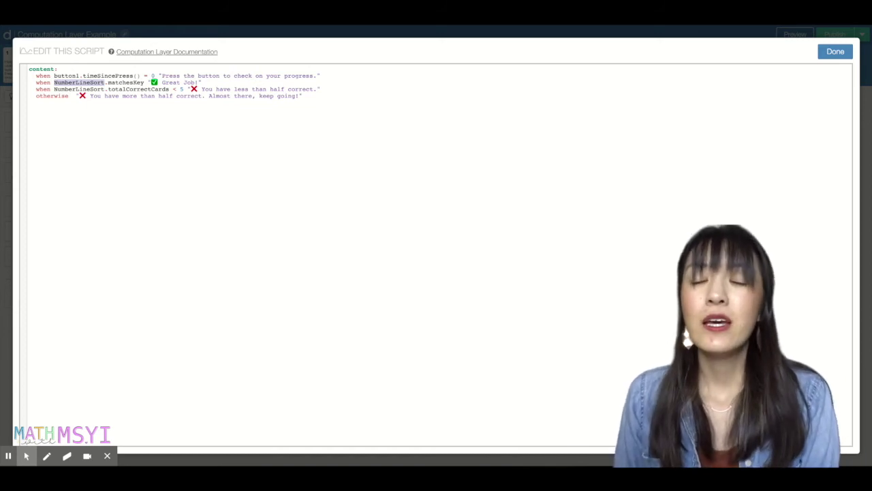
left_click_drag(68, 75, 70, 100)
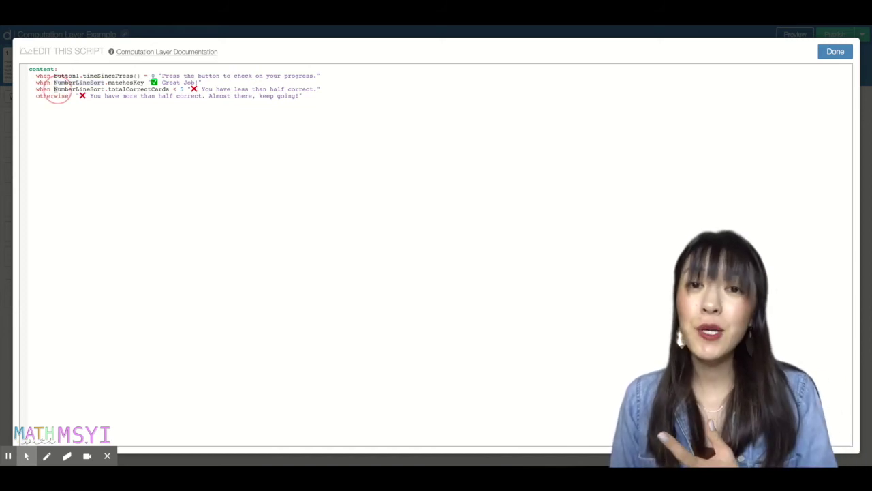
left_click_drag(75, 74, 65, 101)
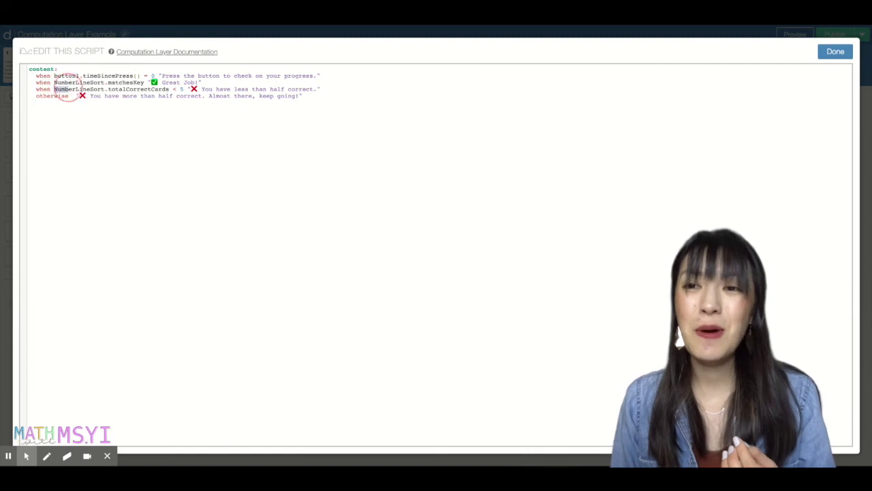
double_click(78, 89)
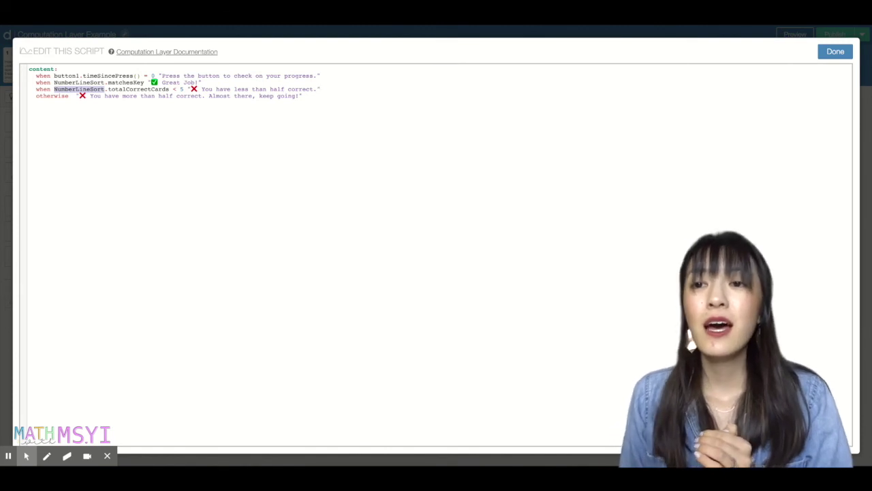
left_click_drag(325, 94, 90, 96)
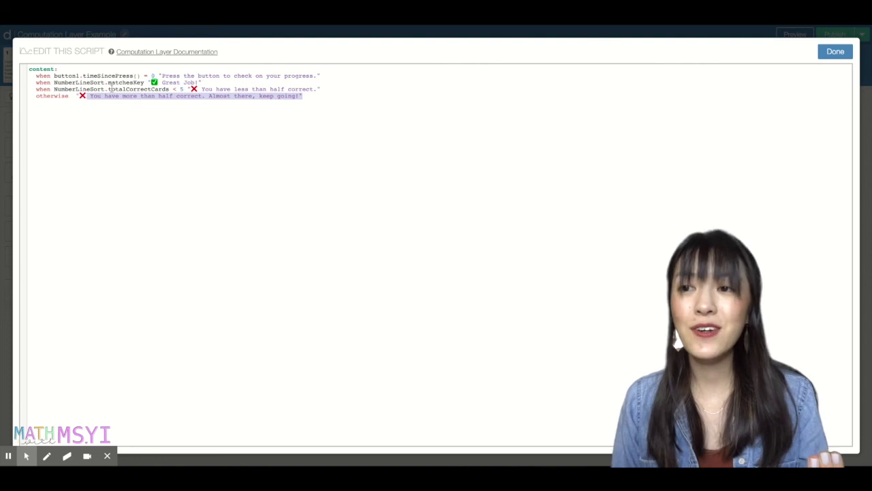
left_click(849, 58)
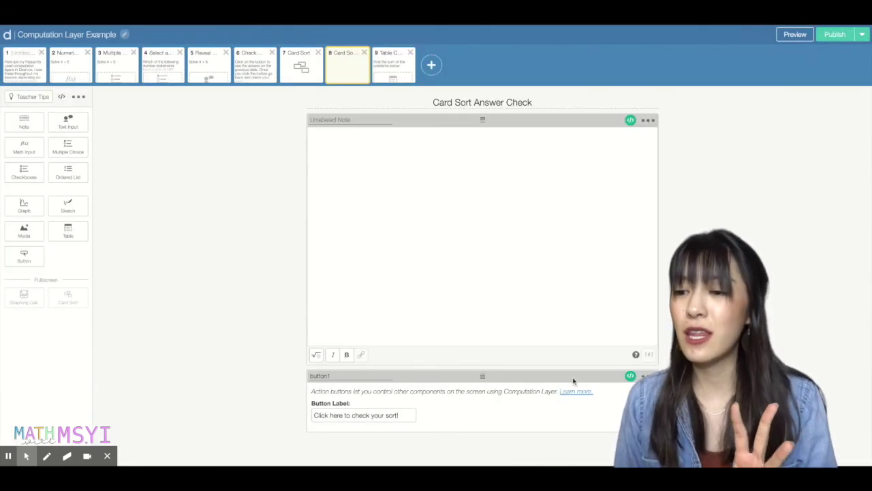
Review button1's script hiding it at pressCount = 10, then return to the Card Sort screen
left_click(630, 375)
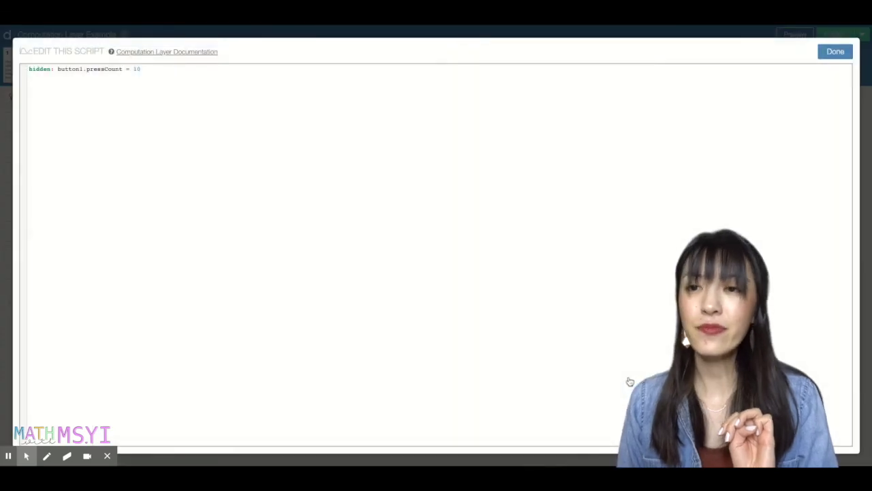
left_click_drag(158, 68, 30, 68)
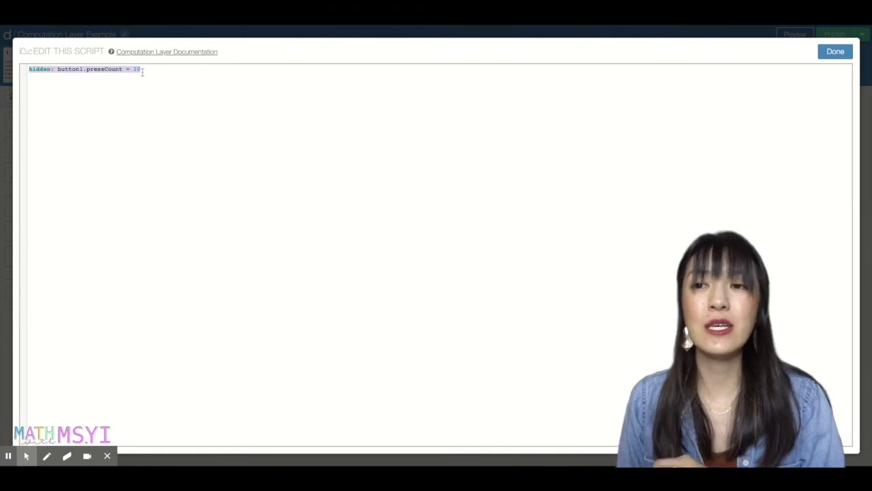
left_click(836, 51)
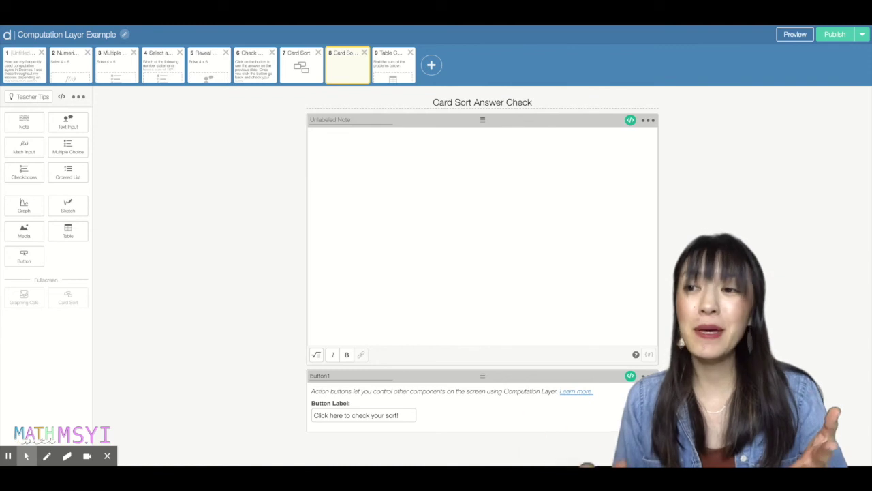
left_click(291, 74)
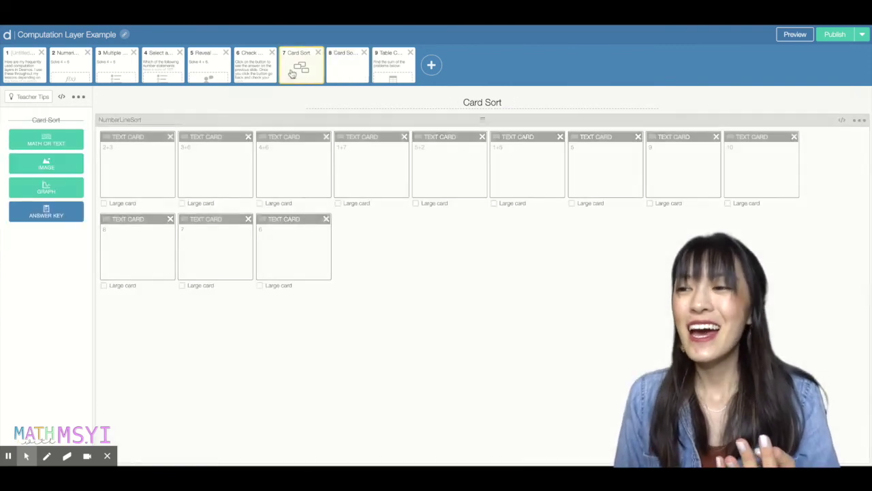